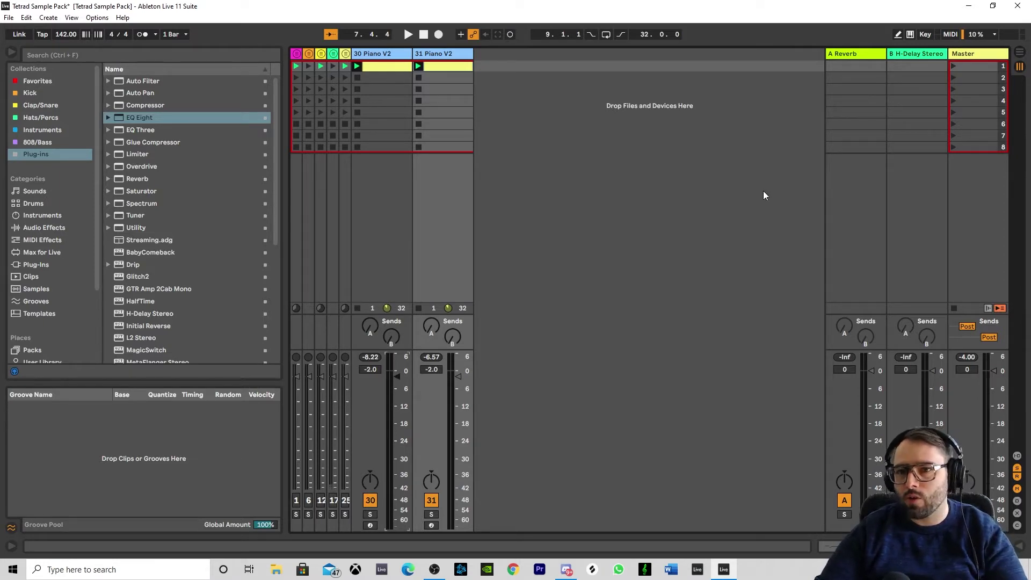
Step: Play the first scene, view the piano clip's notes, then stop playback
click(952, 66)
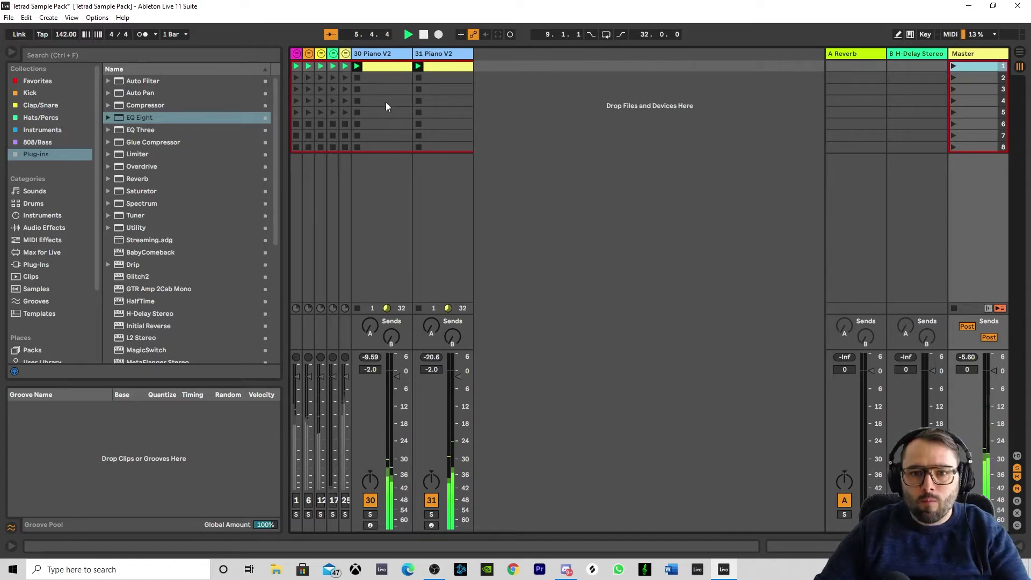
double_click(373, 66)
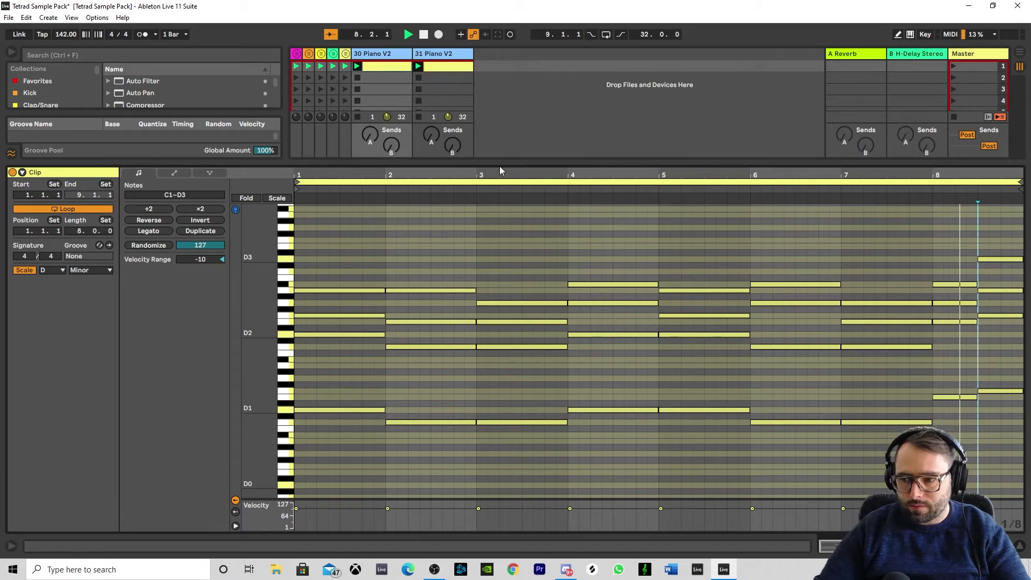
key(space)
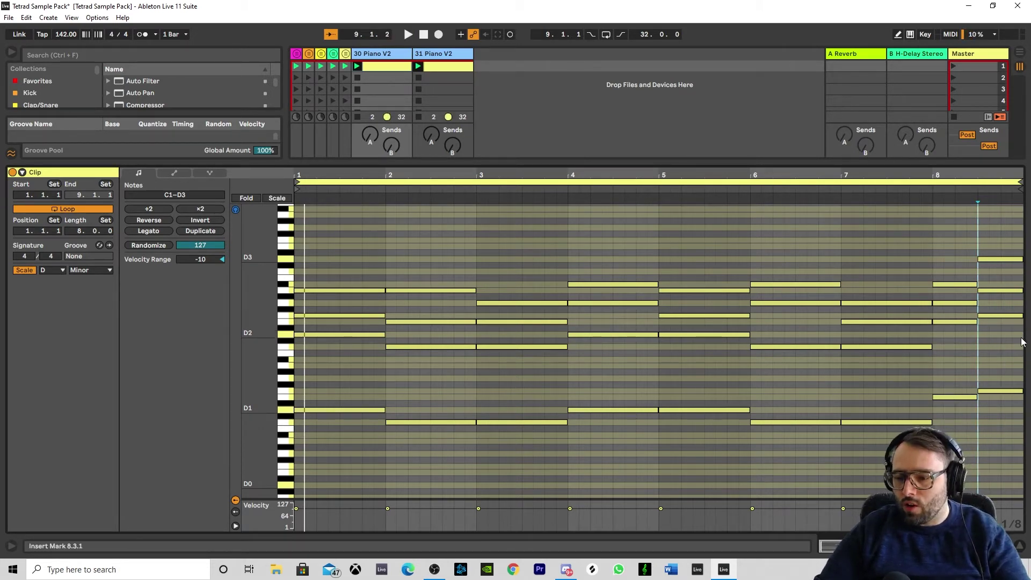
click(1018, 549)
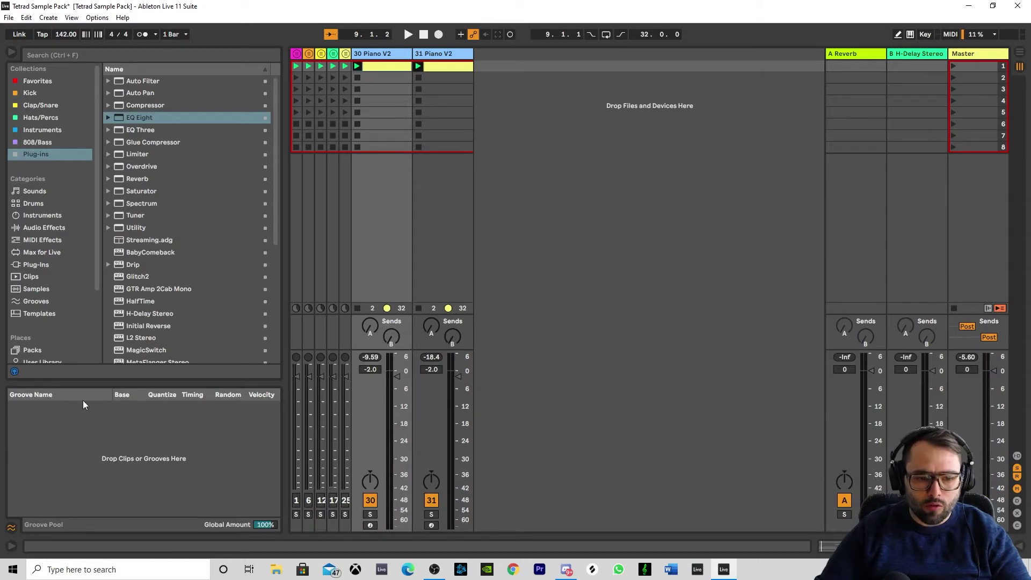
Step: Add Swing 16ths 52 from the Grooves library to the Groove Pool with Timing at 0%
click(38, 300)
scroll(125, 234, down, 5)
scroll(160, 242, down, 10)
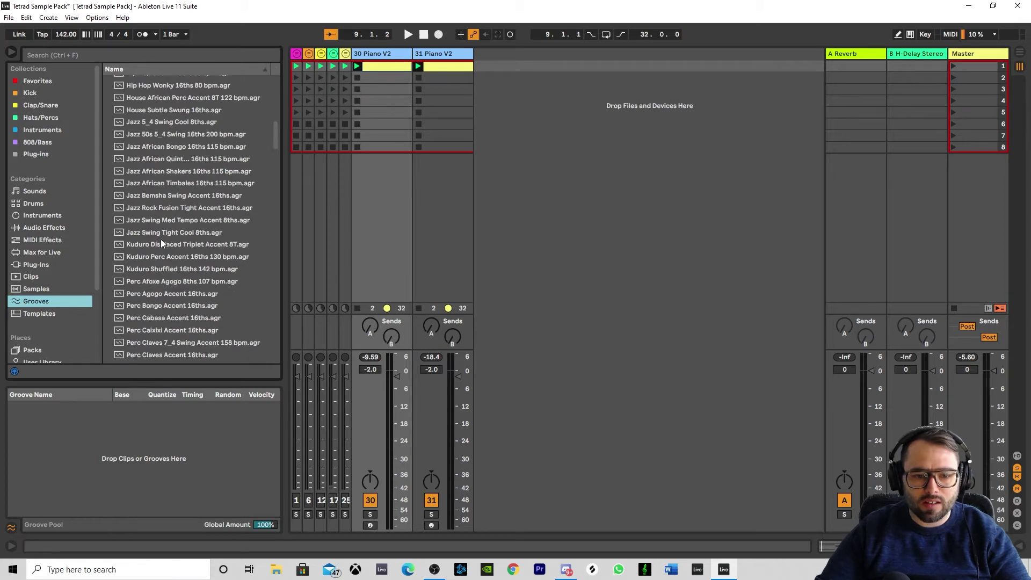
scroll(157, 244, down, 1)
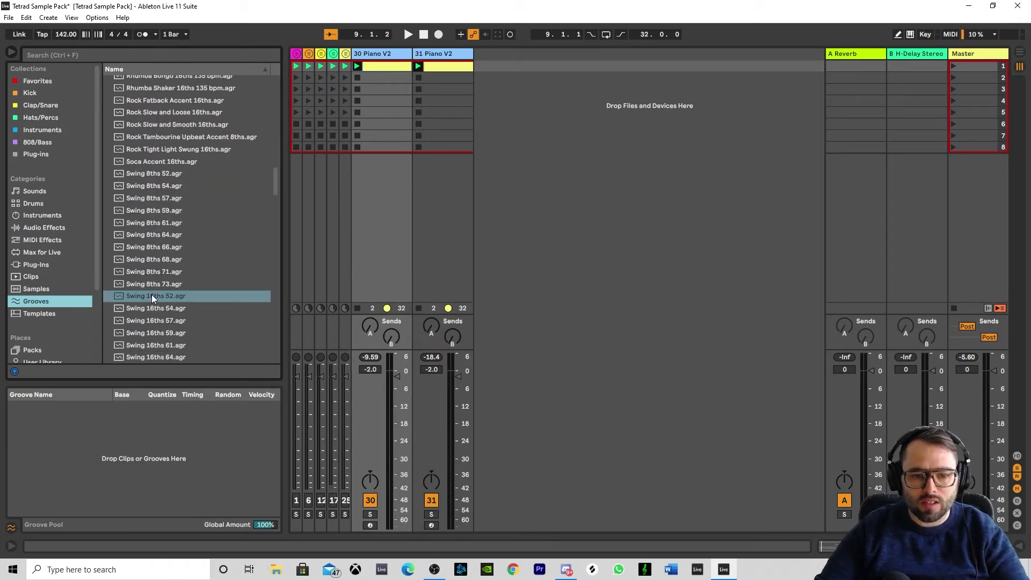
drag(151, 294, 139, 438)
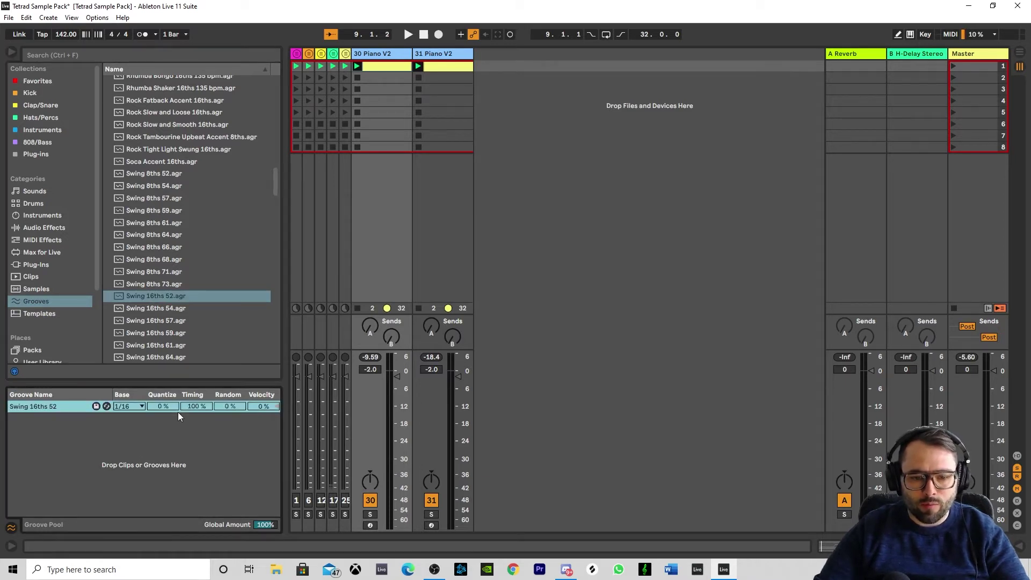
drag(192, 405, 192, 462)
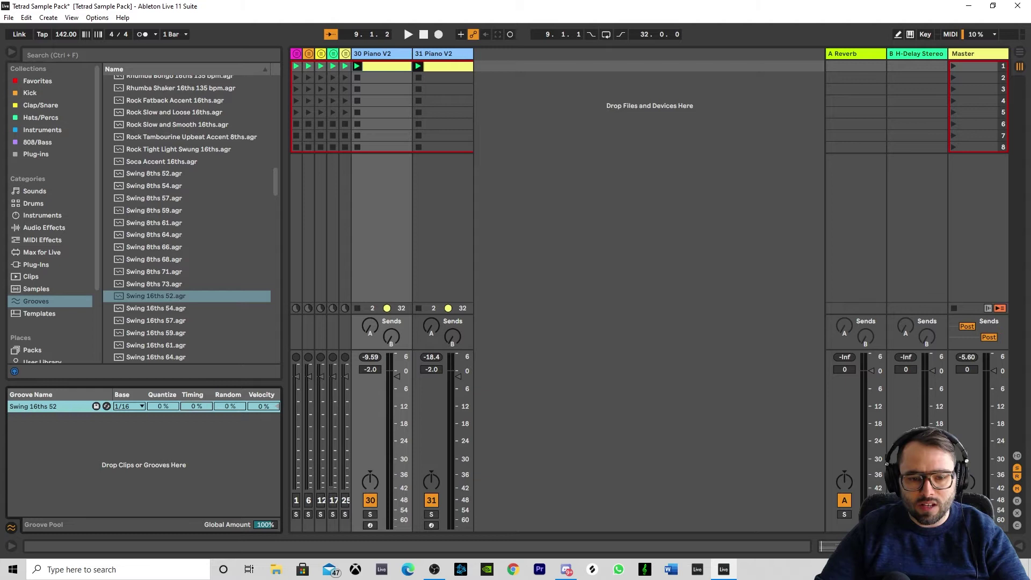
drag(191, 409, 192, 416)
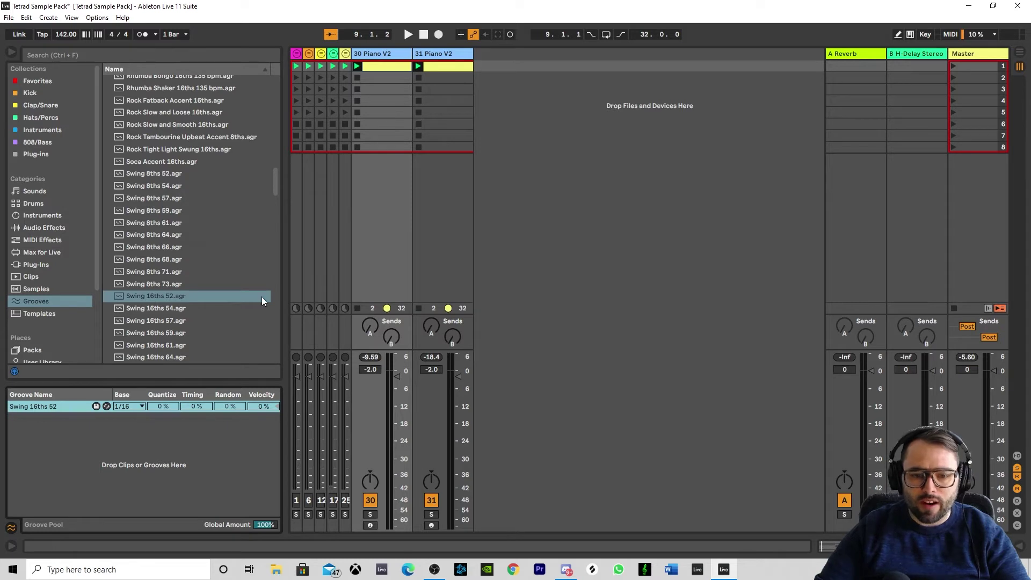
Step: Assign Swing 16ths 52 as the piano clip's groove and solo track 30 Piano V2
double_click(384, 69)
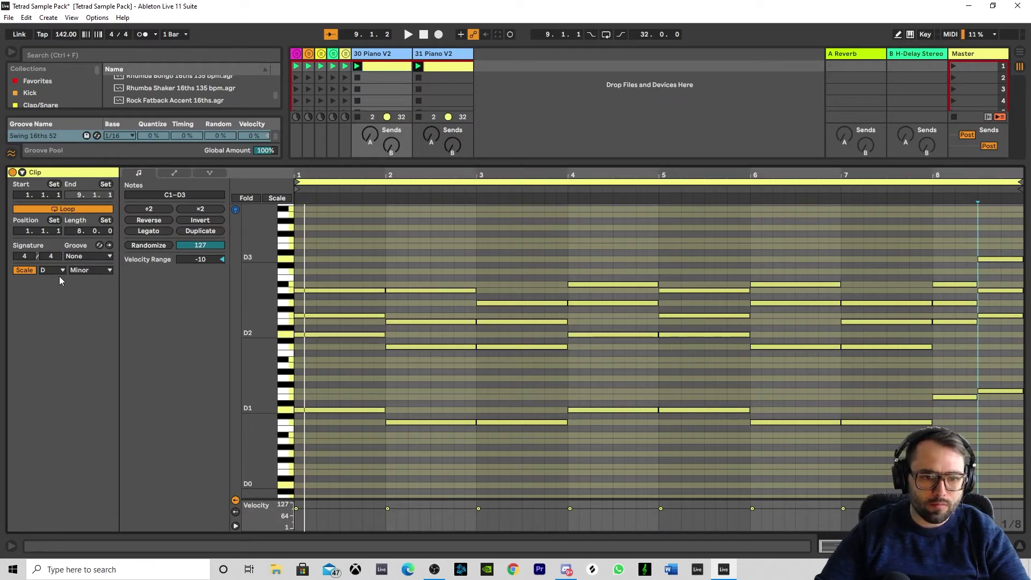
click(91, 255)
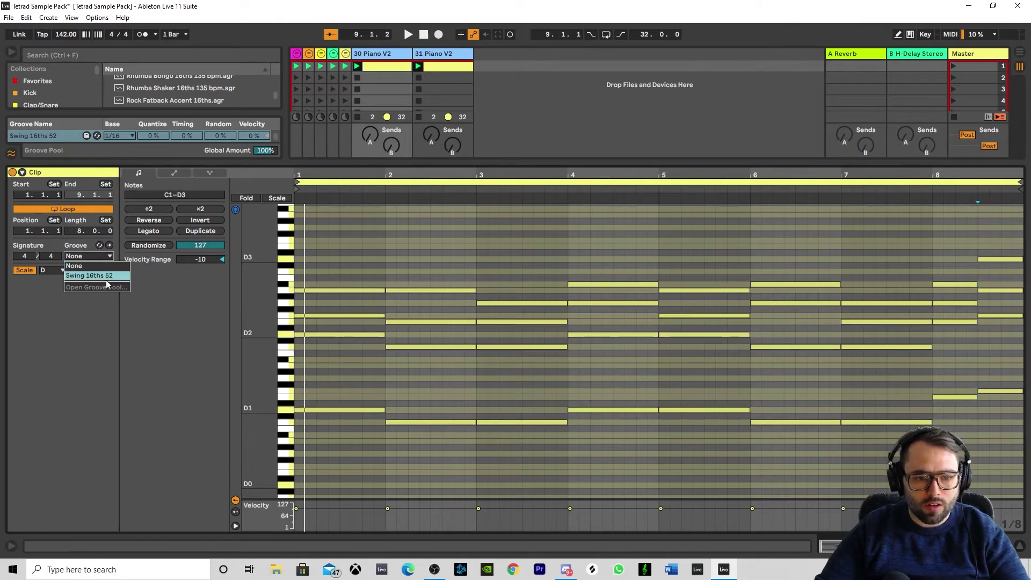
click(100, 276)
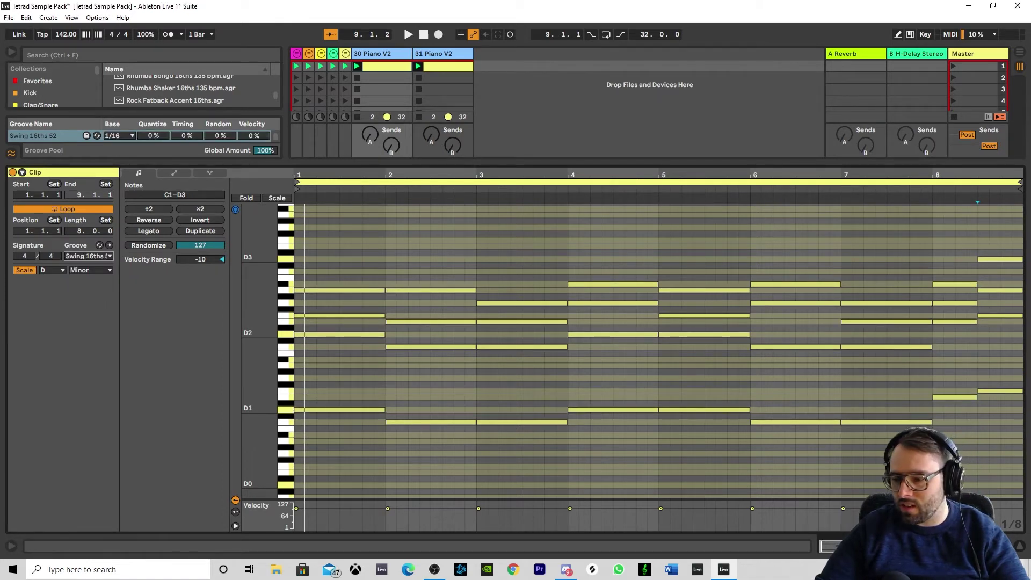
click(1019, 546)
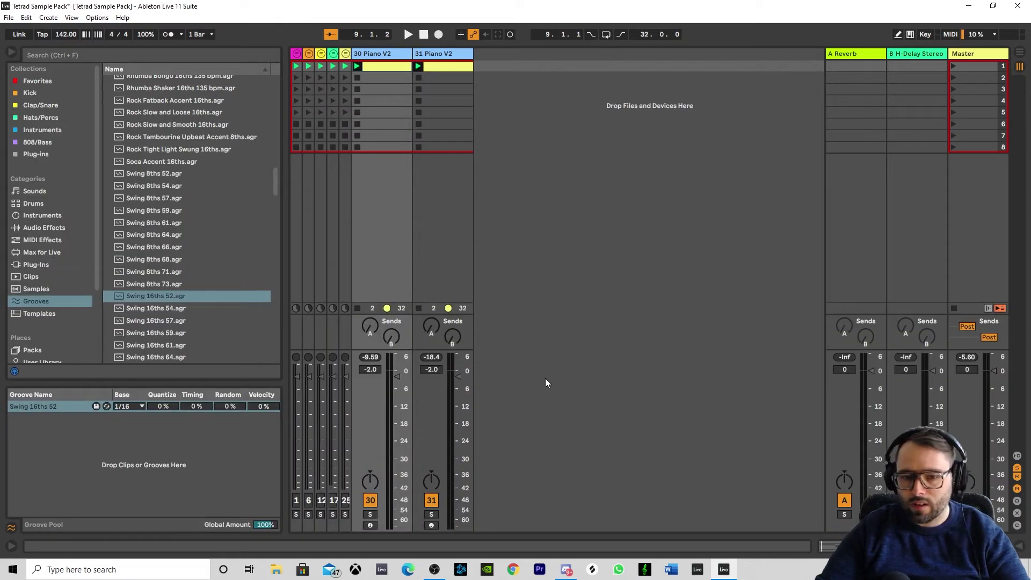
click(370, 514)
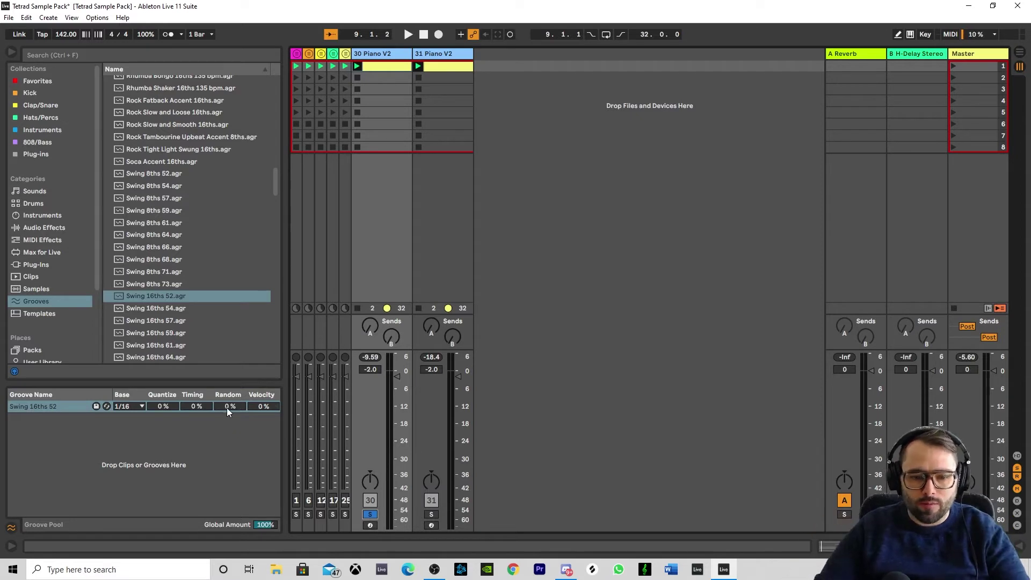
Step: While the piano plays, raise the groove's Random to 93% and Velocity to 31%
key(space)
mouse_move(228, 405)
mouse_down()
mouse_move(228, 374)
mouse_move(231, 407)
mouse_move(231, 395)
mouse_up()
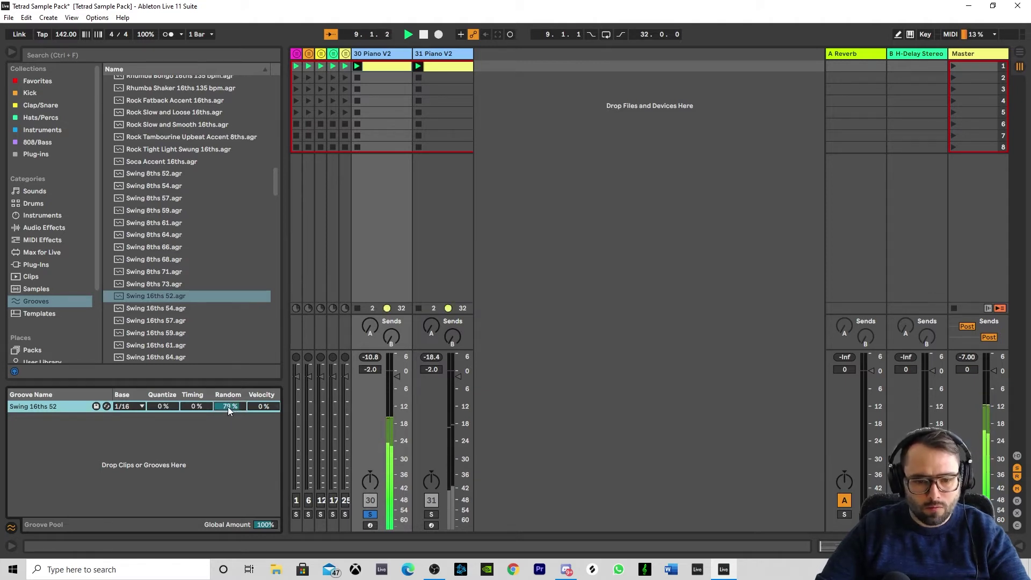
drag(228, 407, 227, 400)
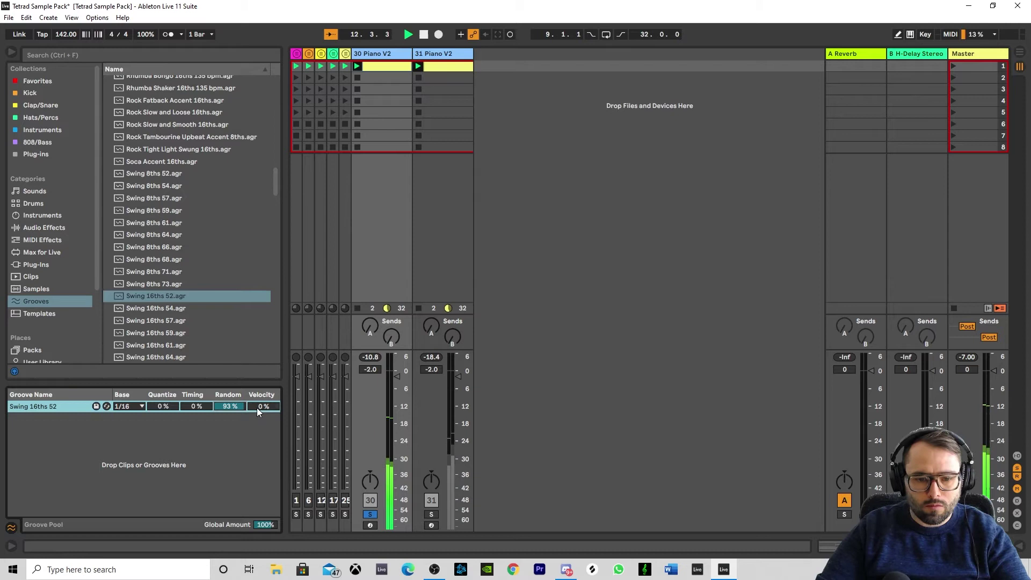
mouse_move(260, 407)
mouse_down()
mouse_move(260, 395)
mouse_move(262, 417)
mouse_up()
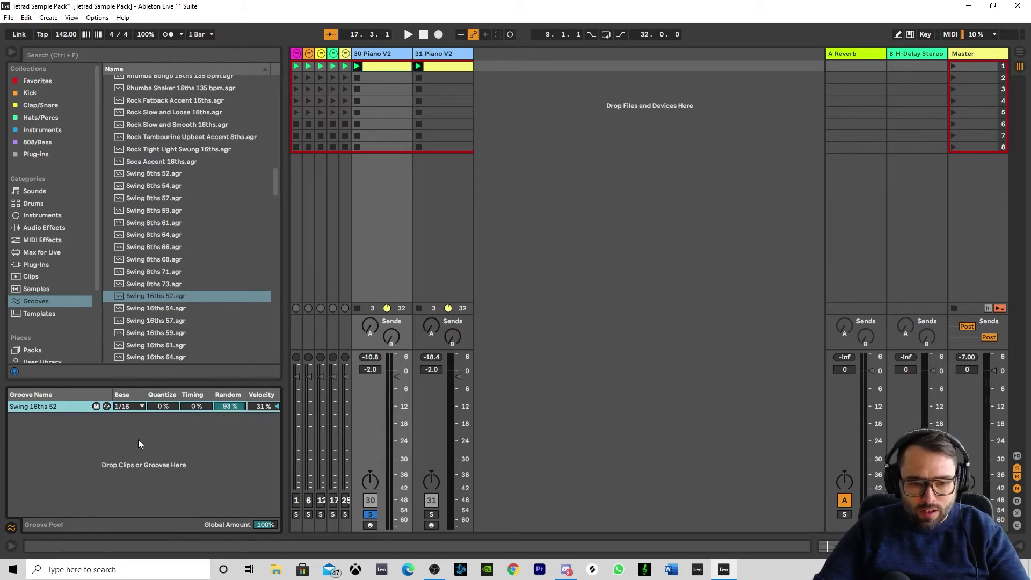
Step: Set the groove's Random to 95% and its Base to 1/16 during playback
click(134, 407)
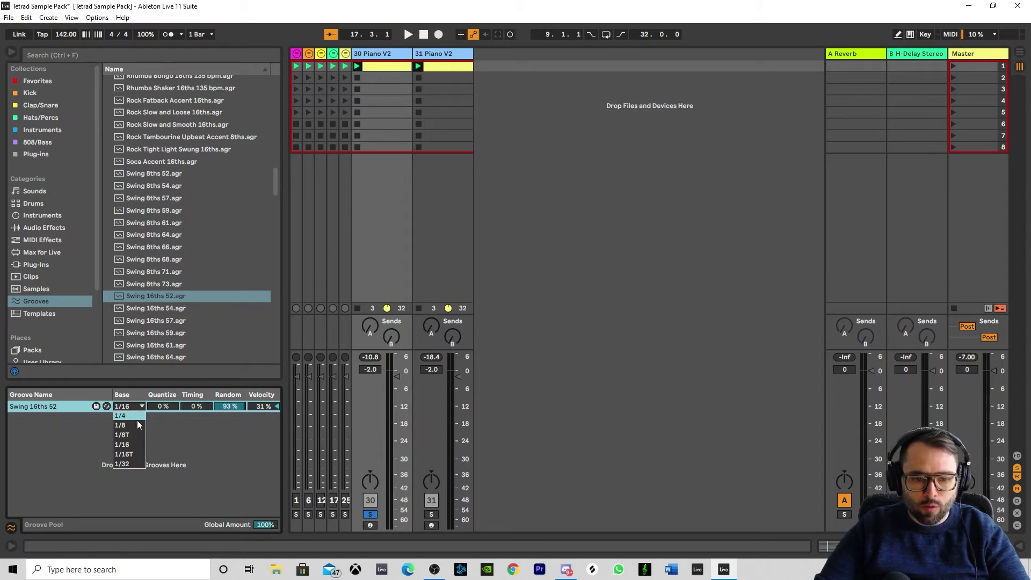
click(137, 424)
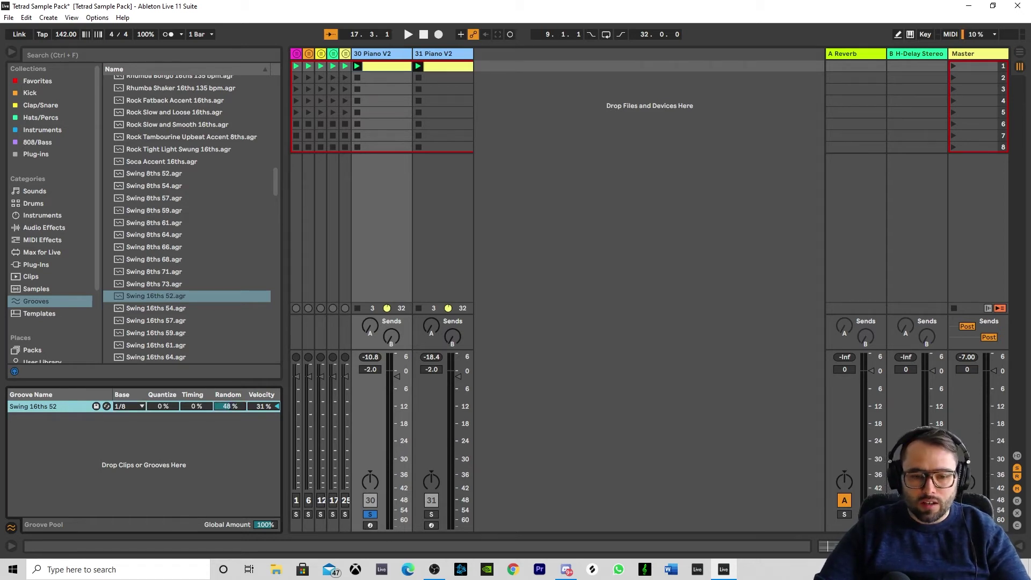
text(1)
key(Return)
key(space)
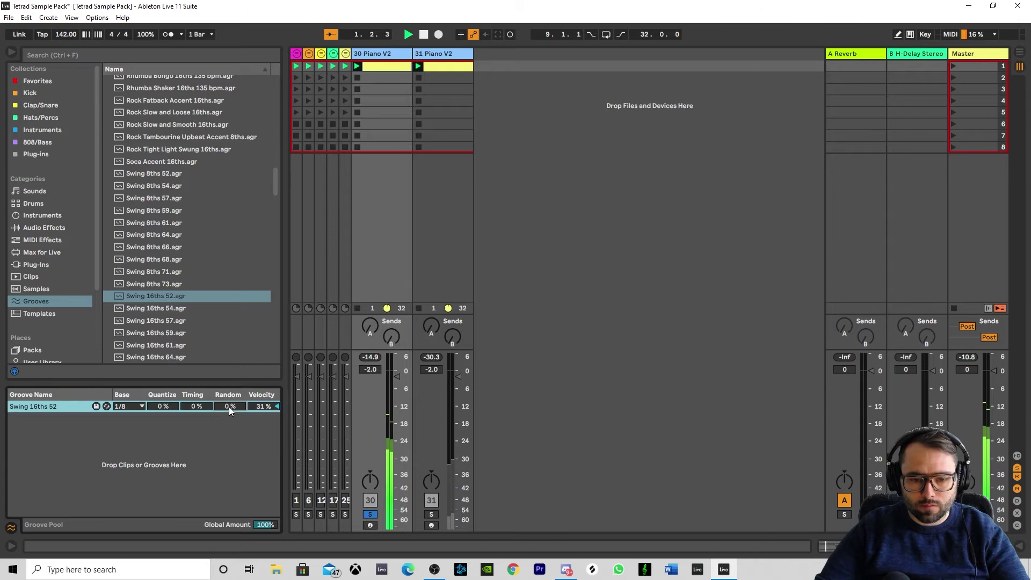
mouse_move(228, 407)
mouse_down()
mouse_move(229, 379)
mouse_move(231, 400)
mouse_up()
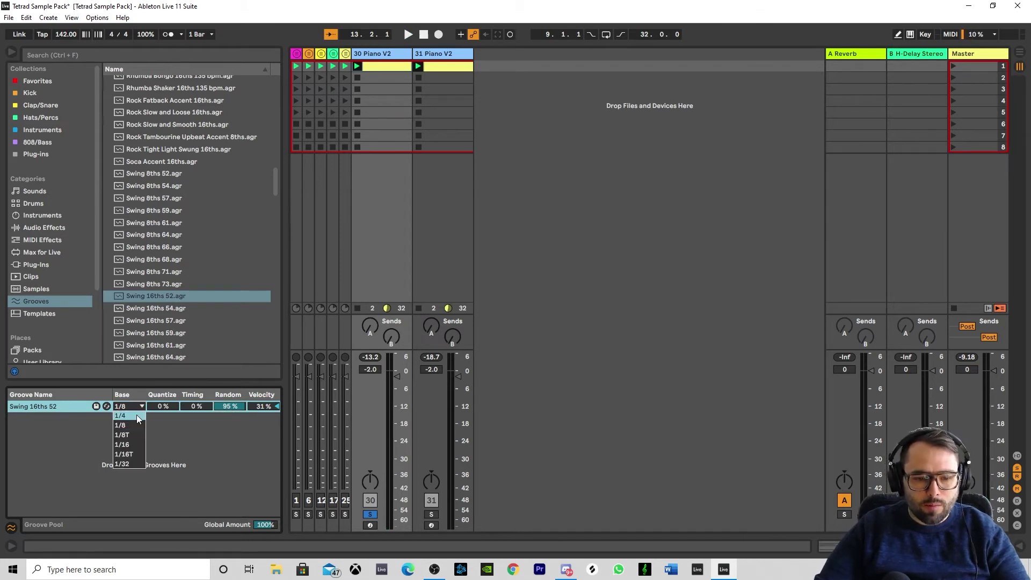
click(137, 445)
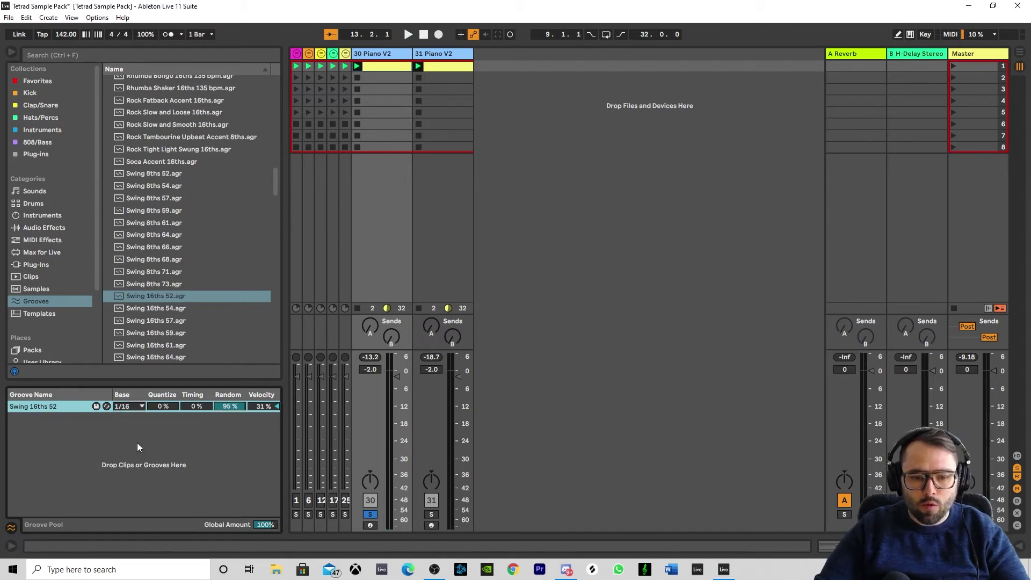
Step: Load Omnisphere onto track 30 in place of Piano V2
drag(232, 404, 230, 408)
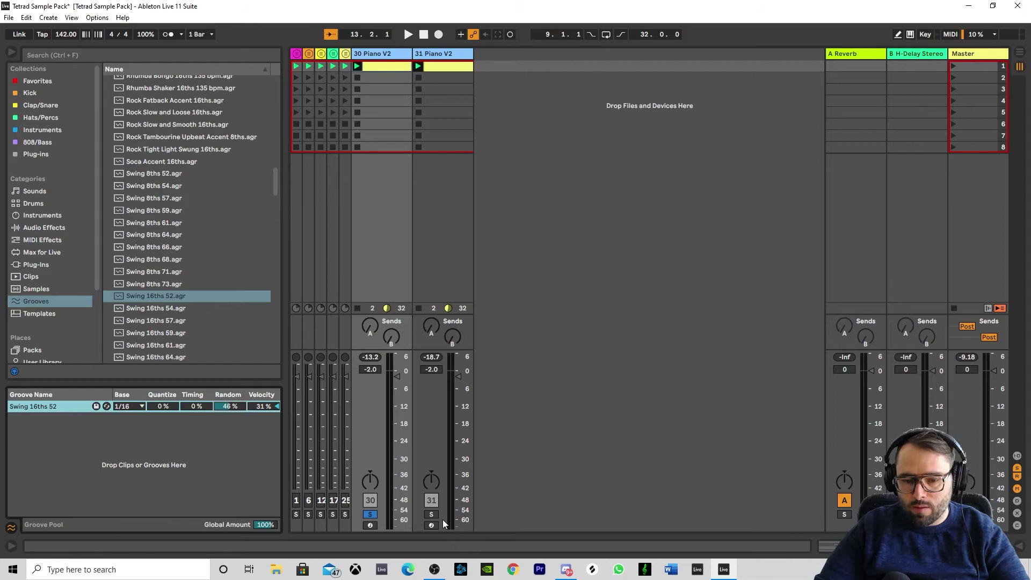
click(370, 515)
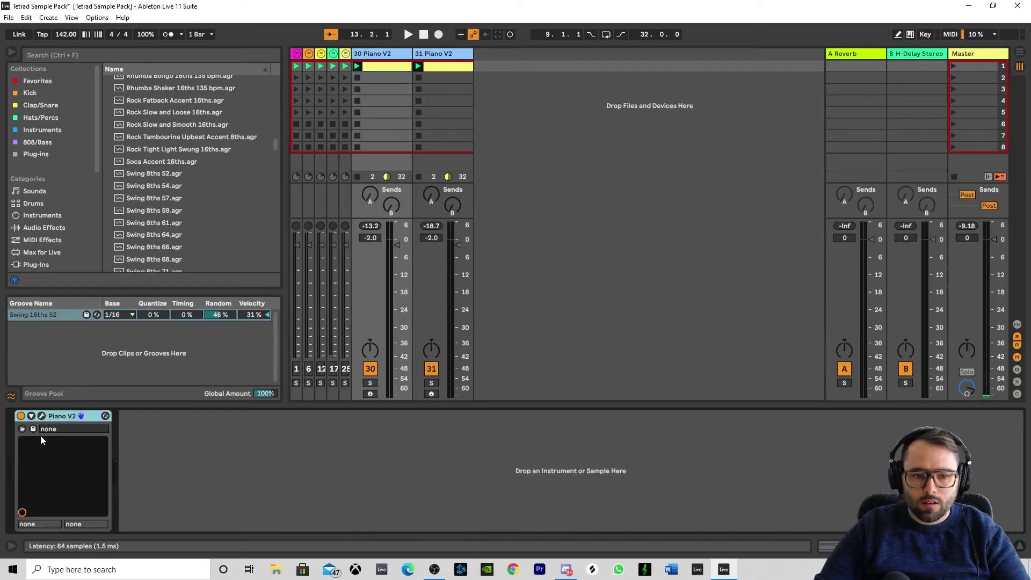
key(shift+Tab)
click(42, 130)
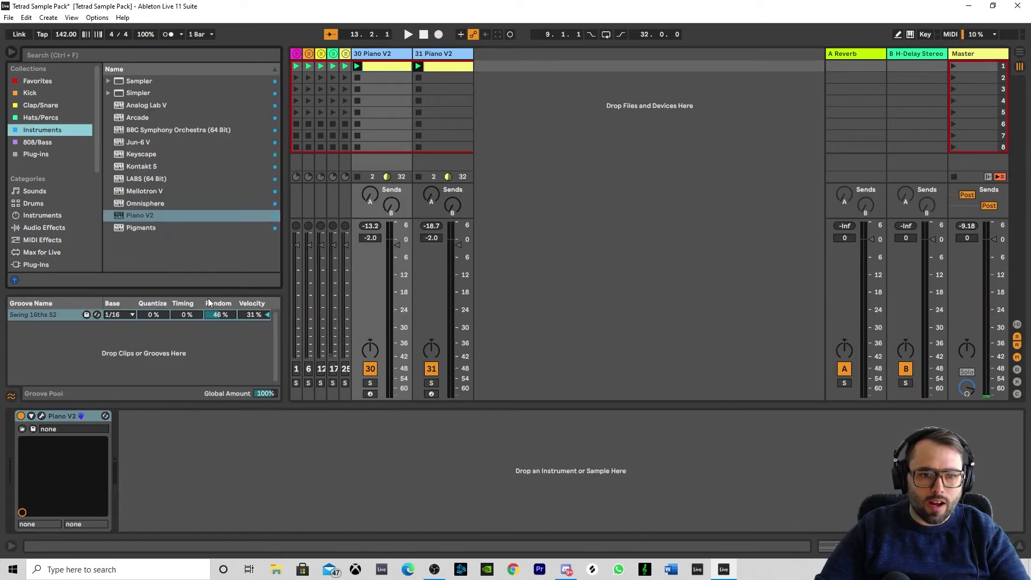
double_click(176, 203)
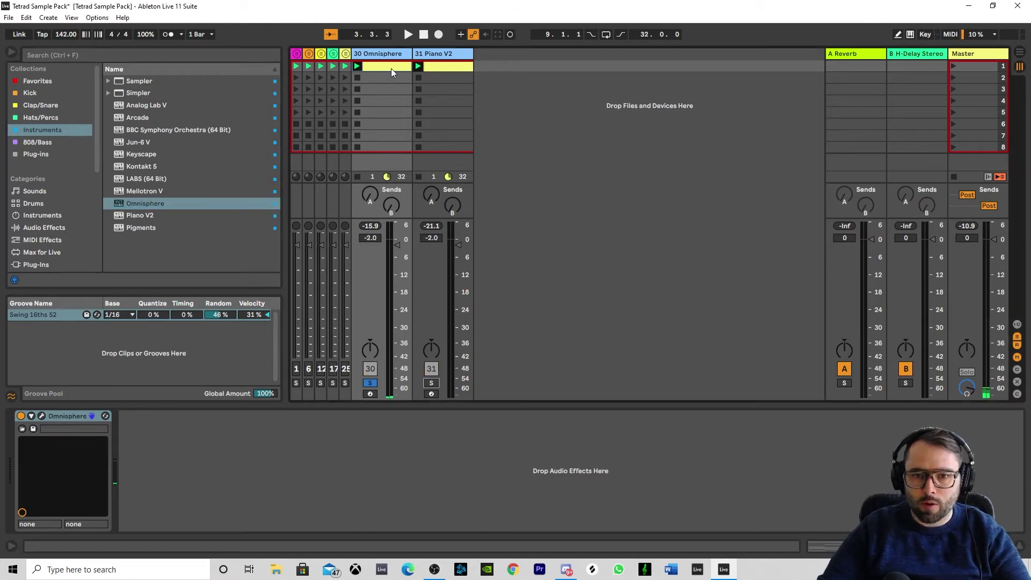
Step: Transpose all of track 30's clip notes up one octave and play them back
double_click(391, 69)
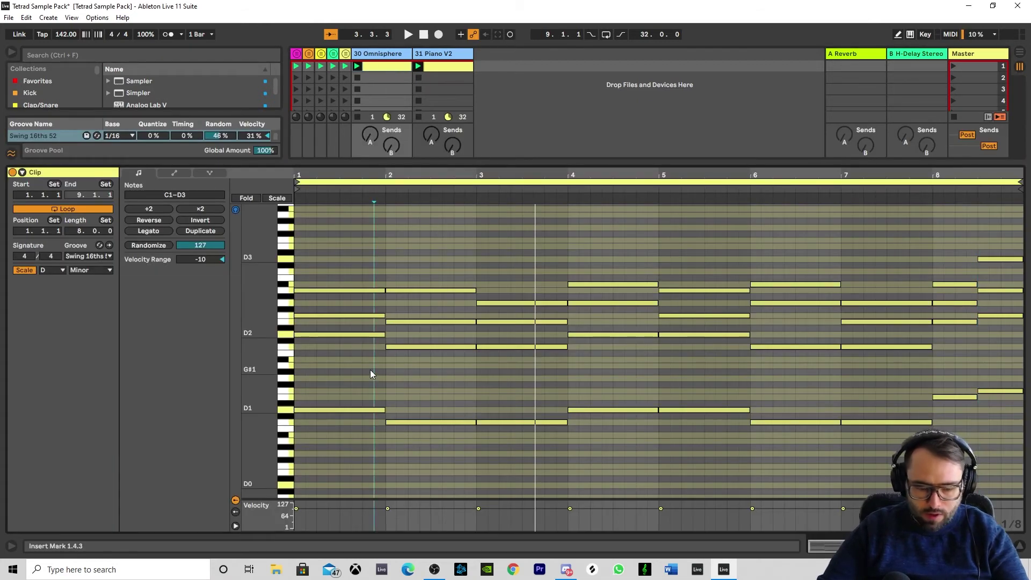
key(ctrl+a)
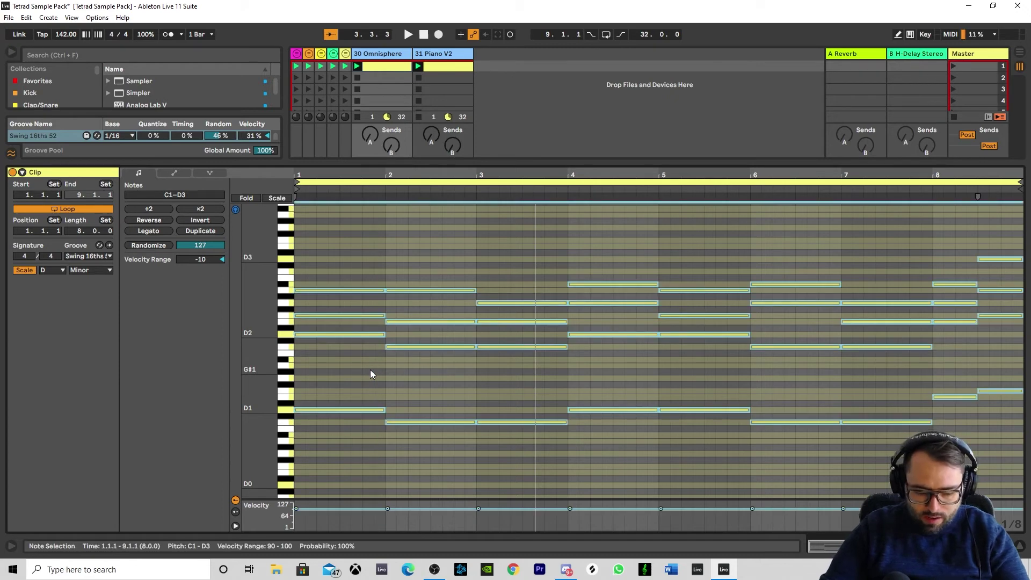
key(shift+Up)
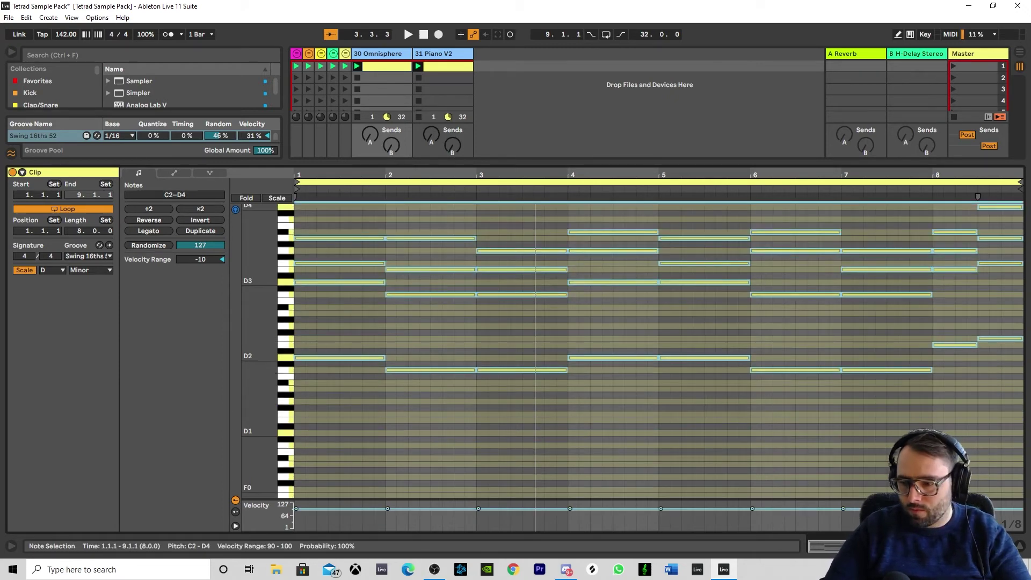
key(space)
click(1024, 548)
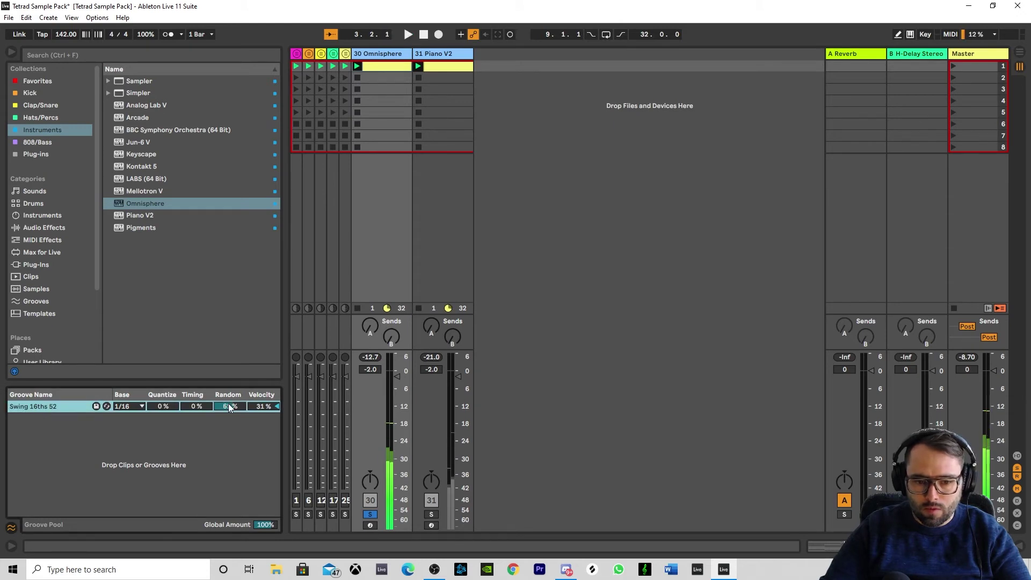
Step: Play the parts and bring the groove's Random amount to 86%
drag(230, 407, 230, 429)
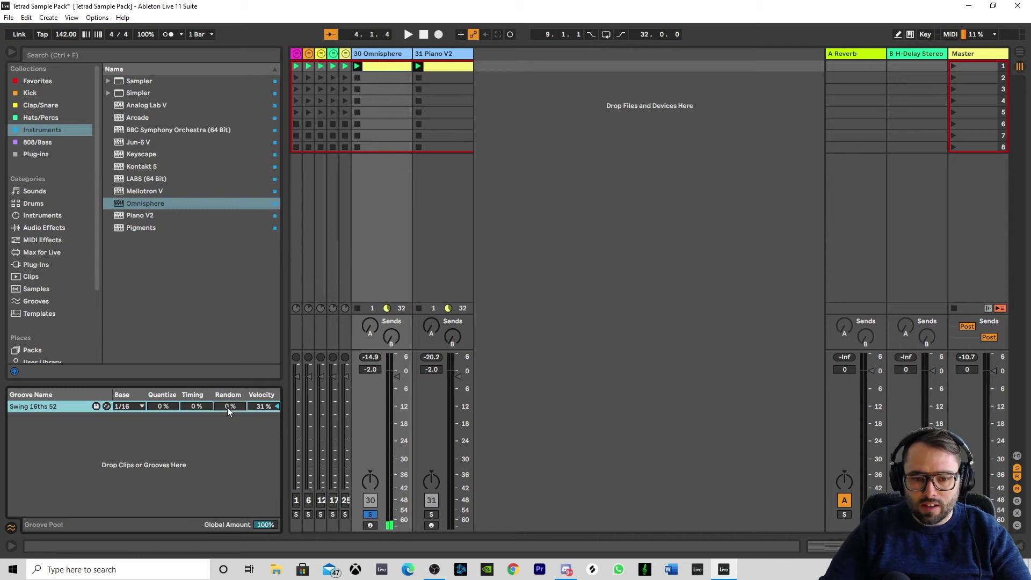
key(space)
mouse_move(227, 408)
mouse_down()
mouse_move(227, 385)
mouse_move(226, 407)
mouse_up()
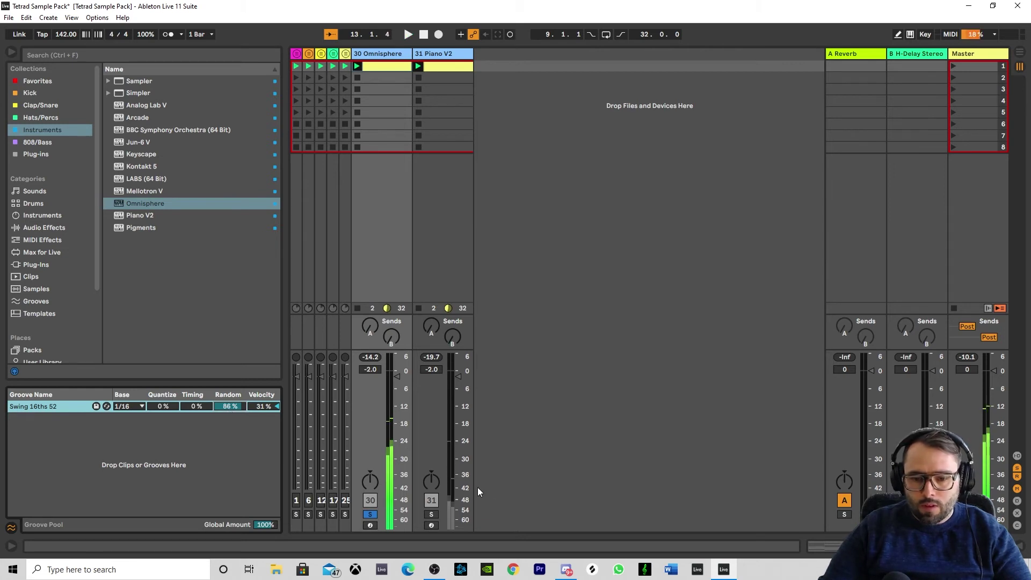
Step: Load Omnisphere onto track 31 in place of Piano V2
click(444, 66)
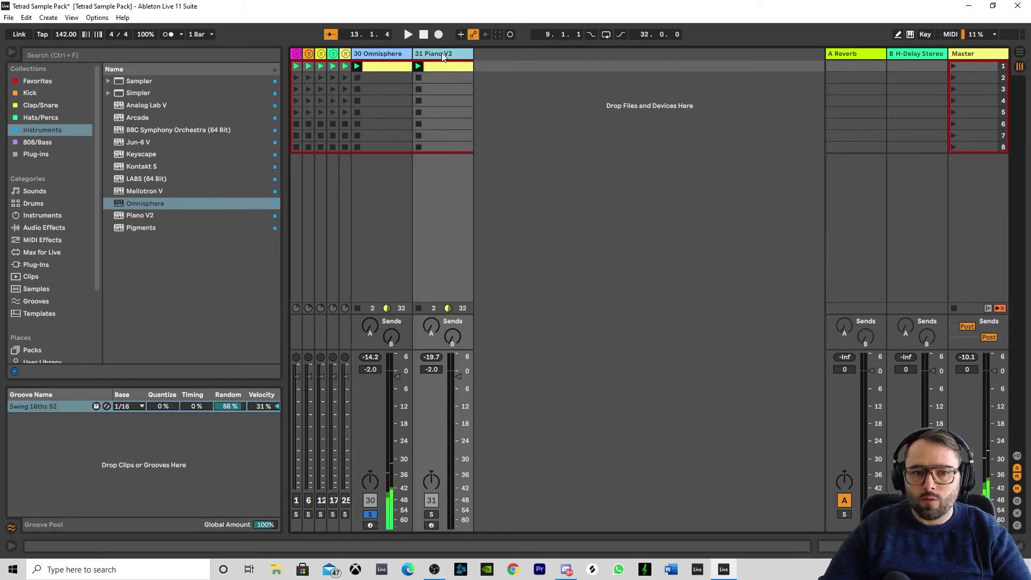
key(ctrl+alt+l)
click(73, 416)
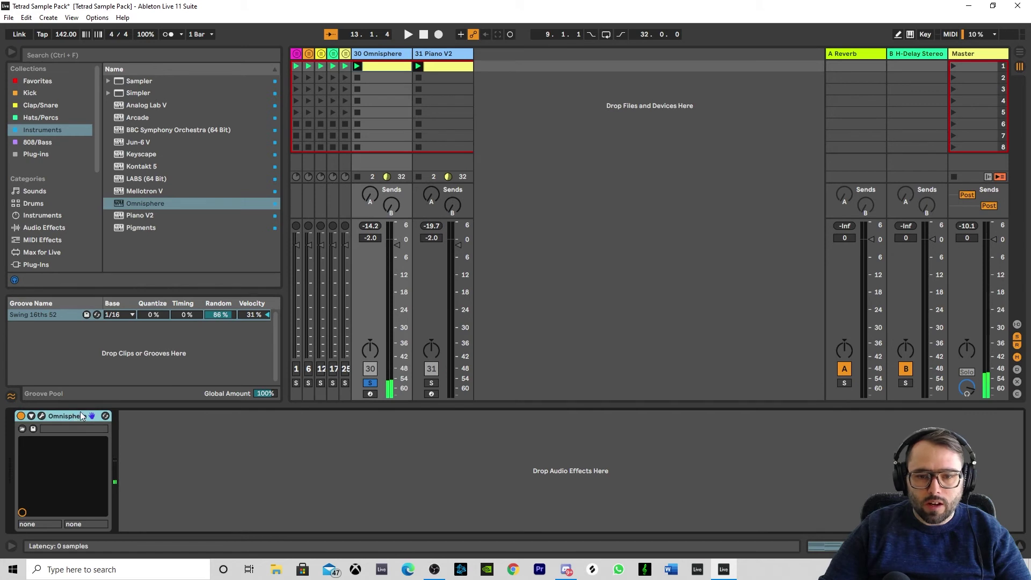
Step: Unsolo track 30, play both parts, and lower track 31's volume to -11.6 dB
click(366, 384)
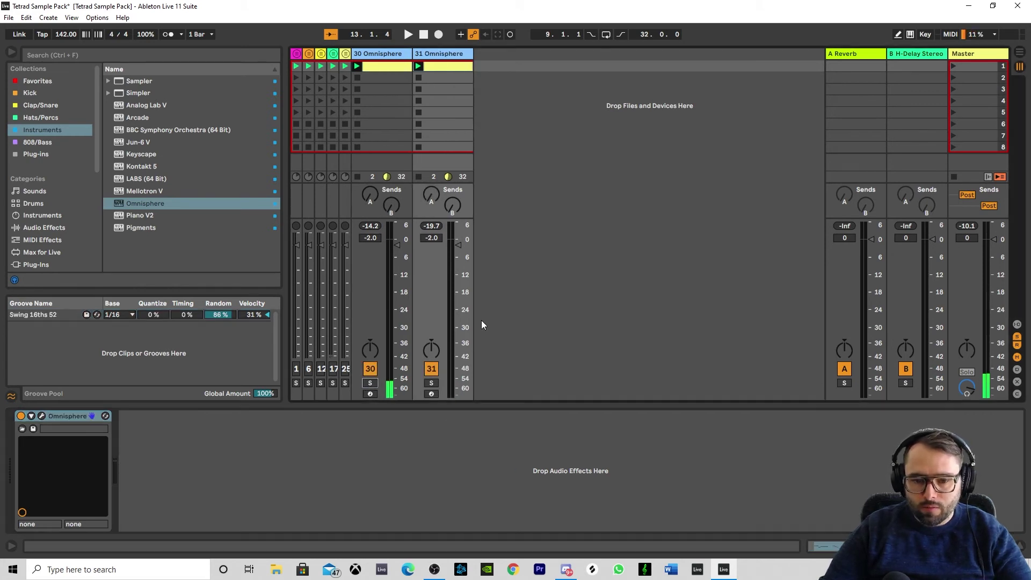
key(space)
mouse_move(473, 264)
mouse_down()
mouse_move(458, 254)
mouse_move(457, 275)
mouse_up()
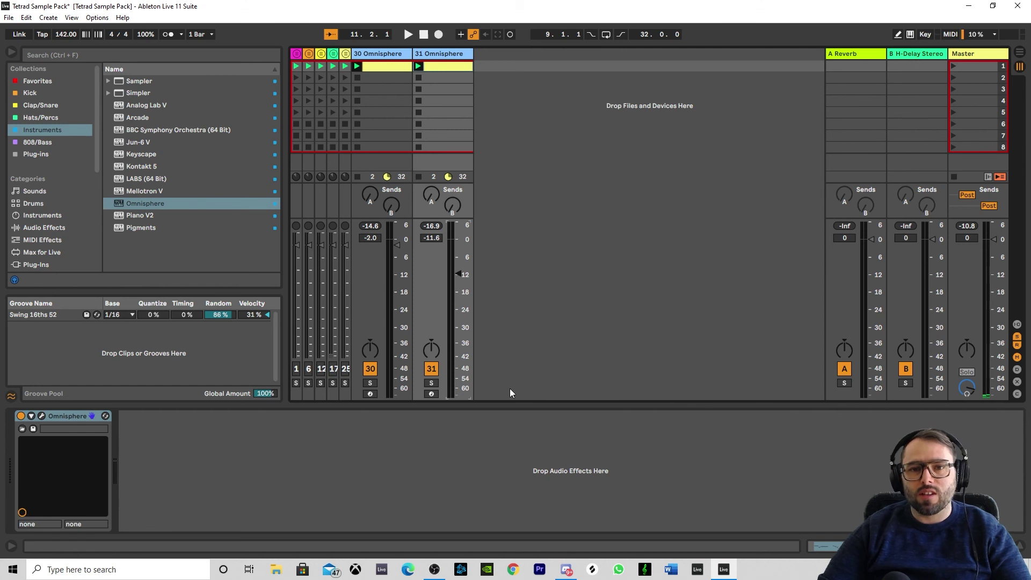
Step: Narrow the browser to widen the Session view
drag(286, 234, 264, 235)
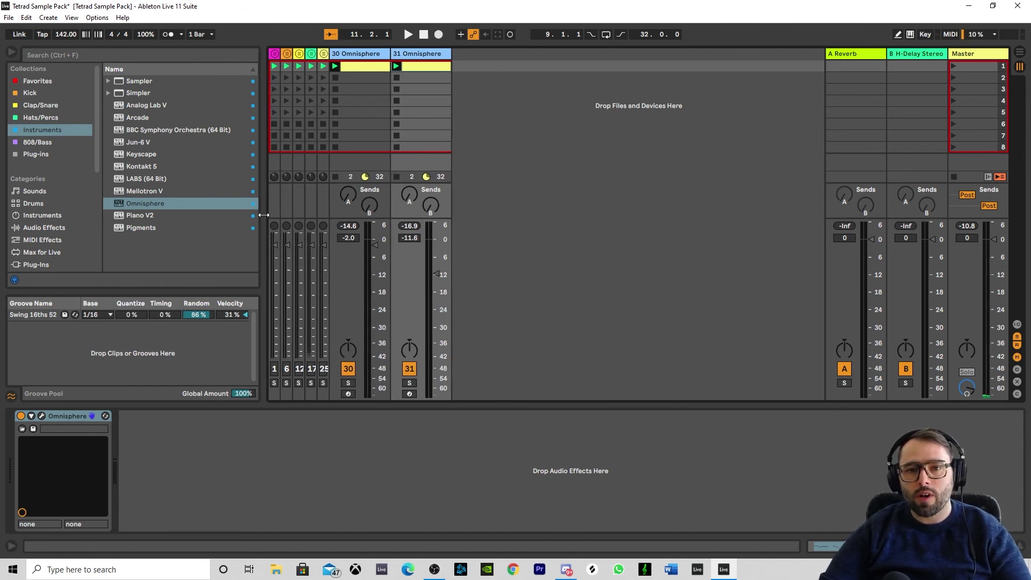